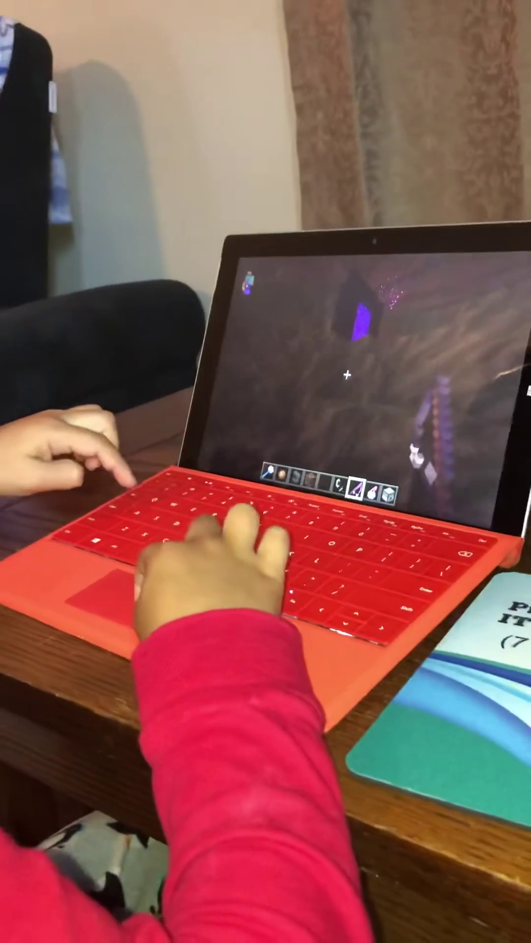
- Walk through the nether portal, cross the grassy overworld by the water, and open the creative inventory
{"action": "key", "text": "w"}
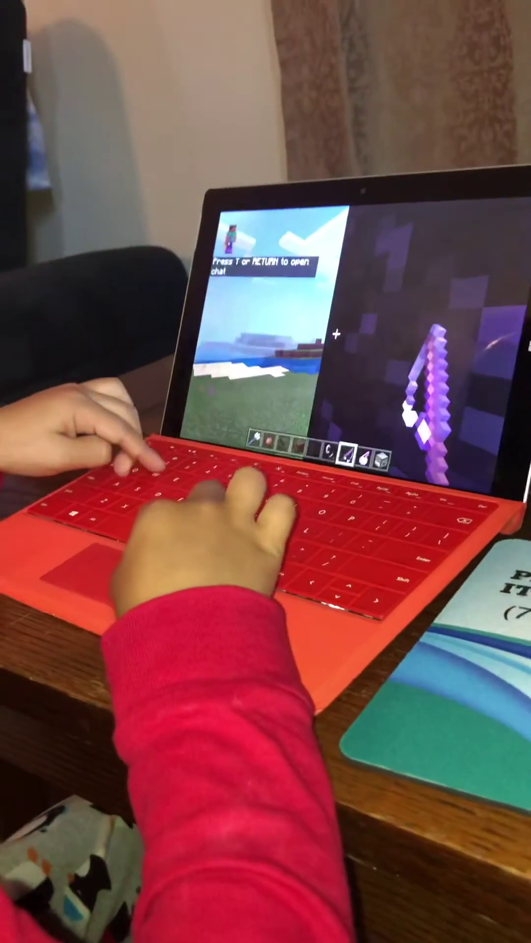
{"action": "key", "text": "w"}
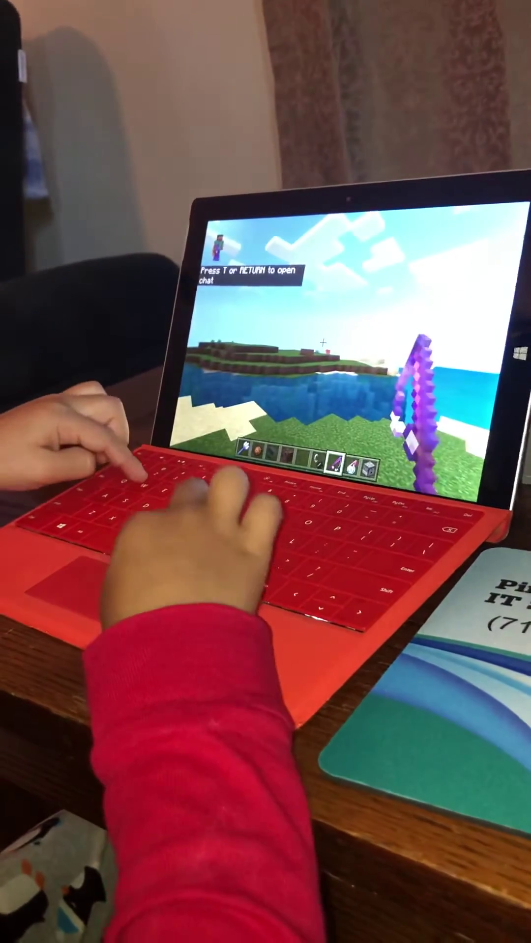
{"action": "key", "text": "w"}
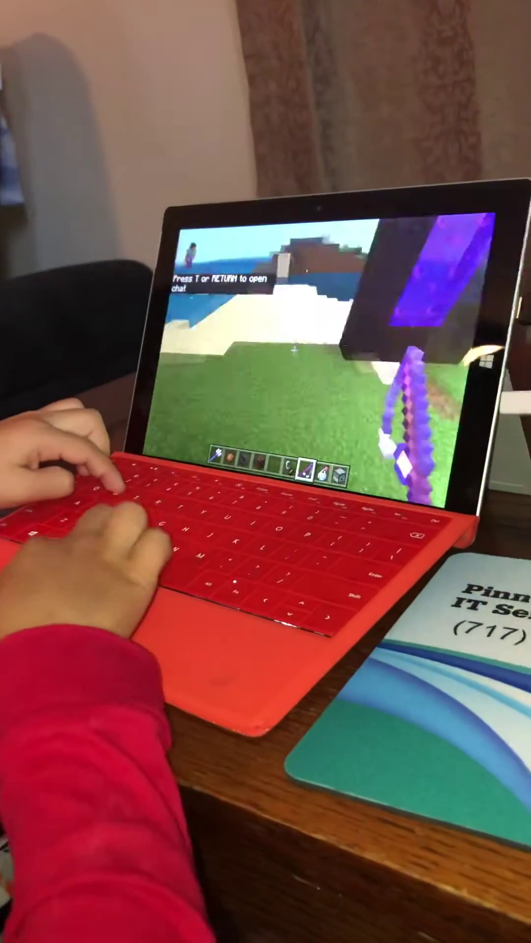
{"action": "key", "text": "w"}
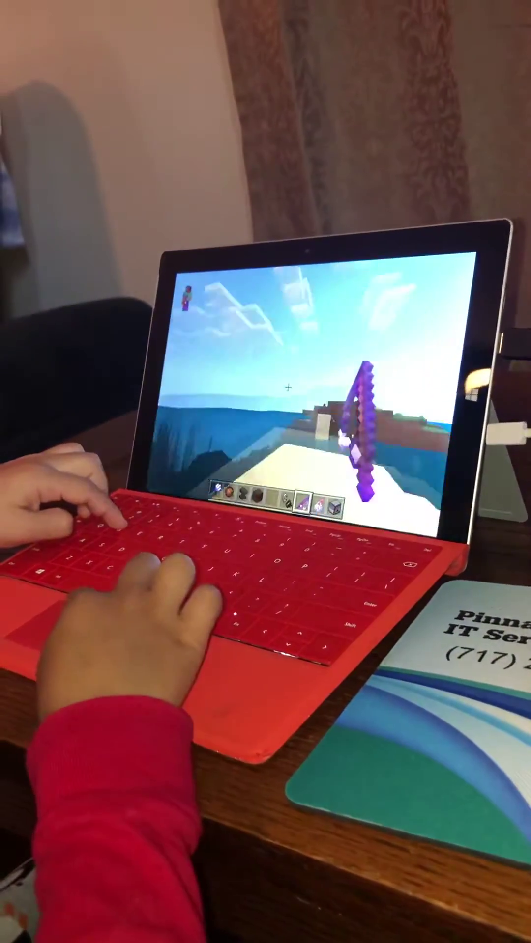
{"action": "key", "text": "w"}
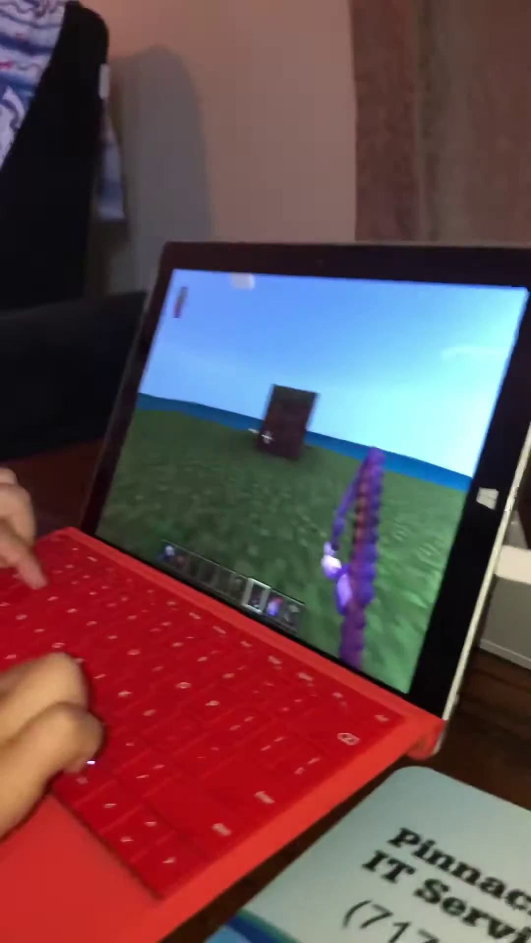
{"action": "key", "text": "w"}
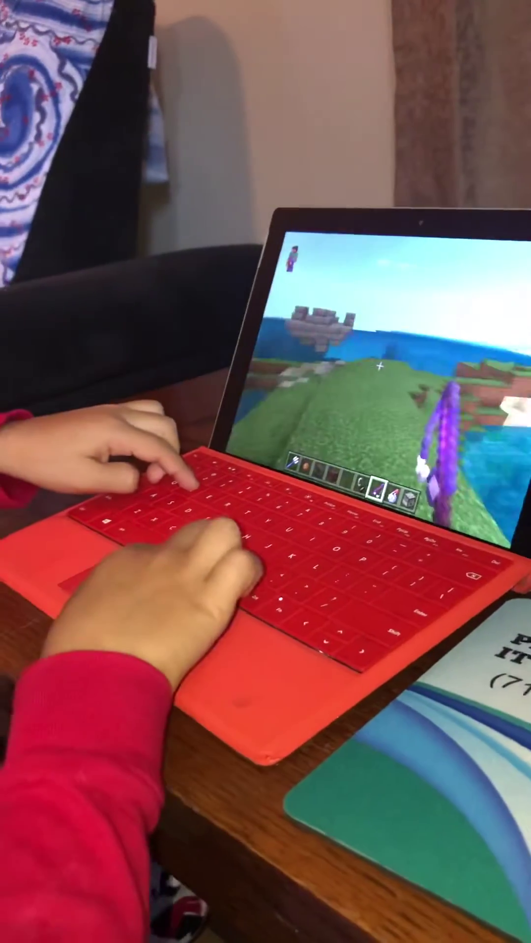
{"action": "key", "text": "w"}
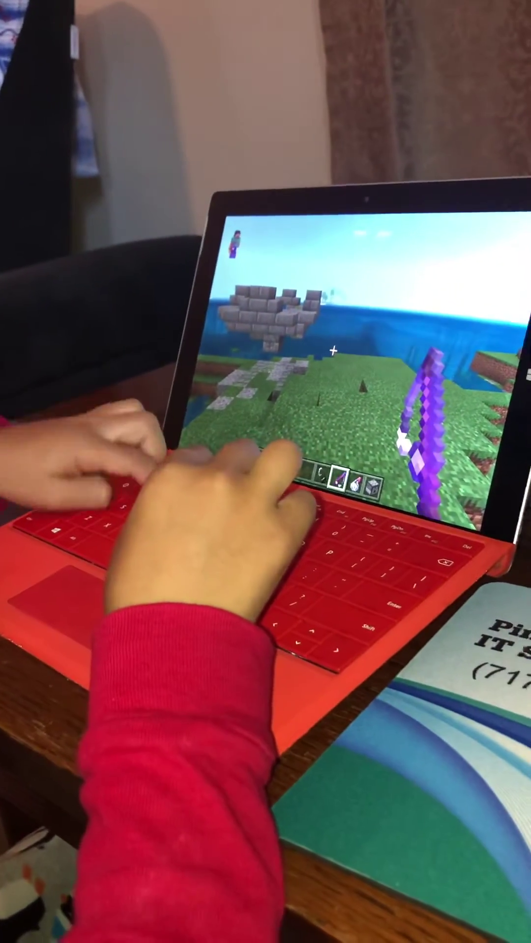
{"action": "key", "text": "e"}
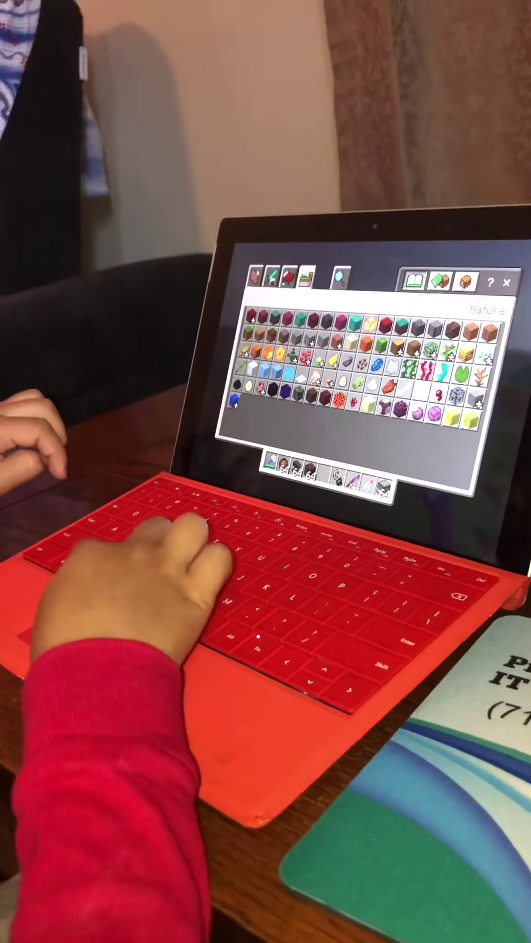
- Cycle through the equipment, nature and miscellaneous item categories in the creative inventory
{"action": "key", "text": "Tab"}
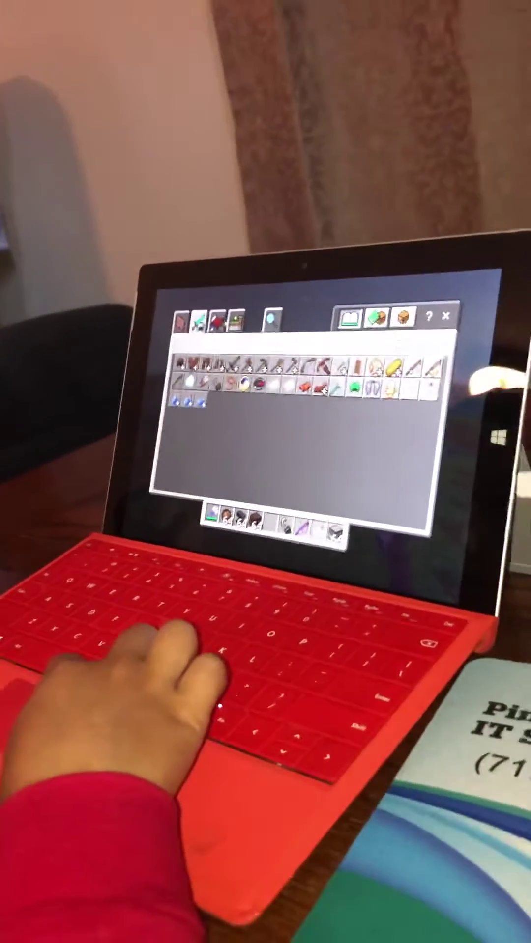
{"action": "key", "text": "Tab"}
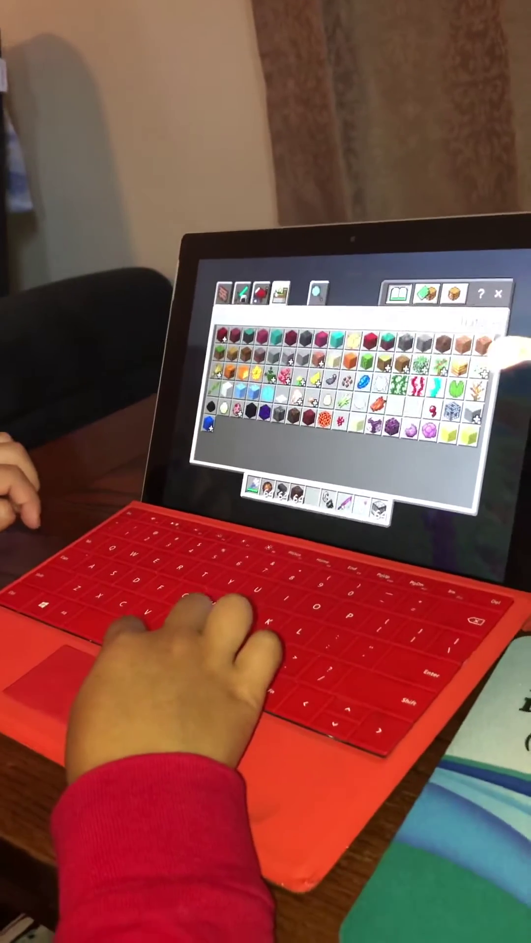
{"action": "key", "text": "Tab"}
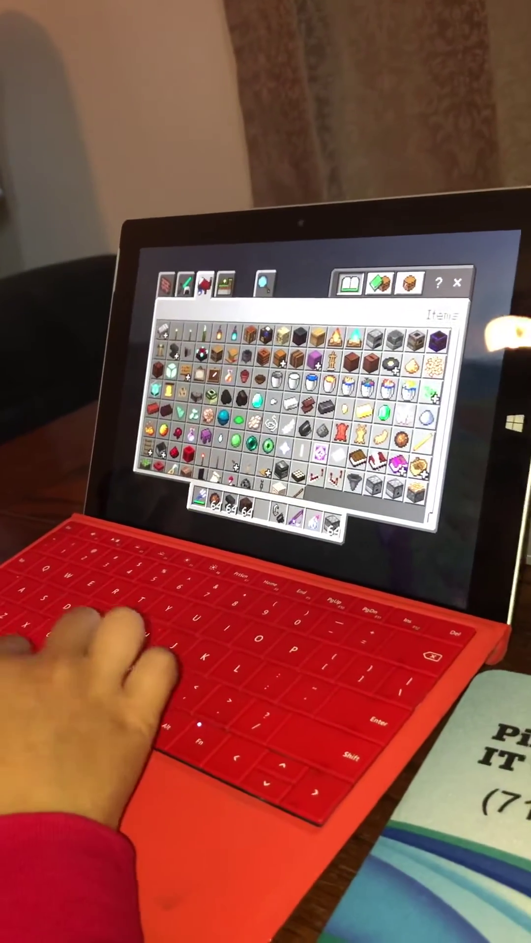
{"action": "key", "text": "Tab"}
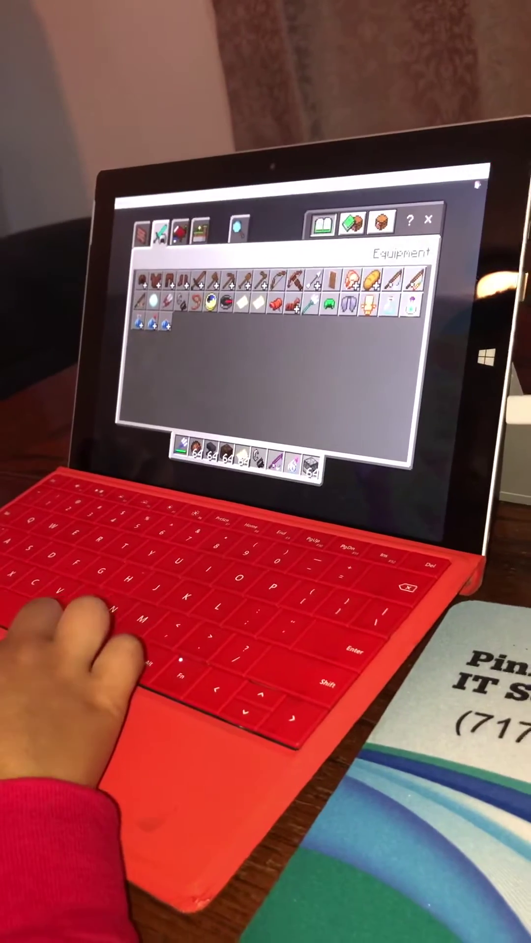
- Put the Empty Locator Map into hotbar slot 5 and return to the world
{"action": "key", "text": "e"}
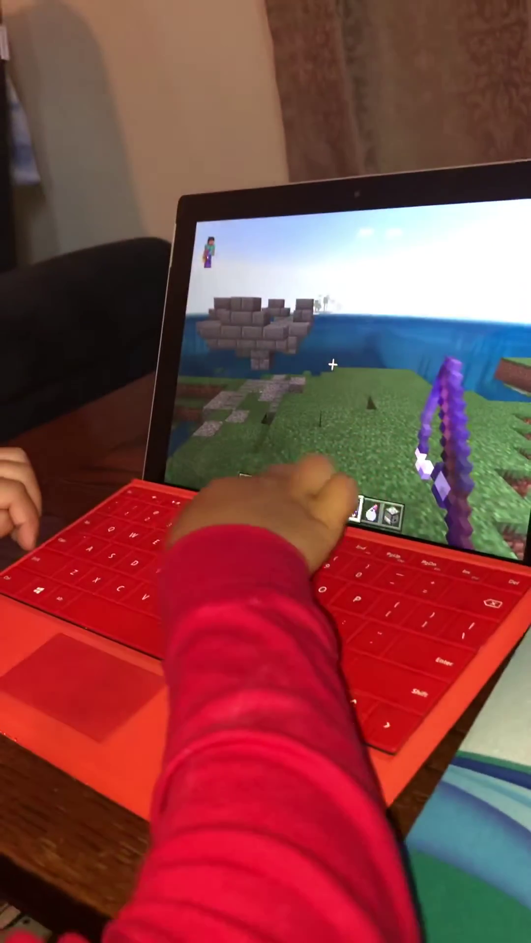
{"action": "key", "text": "5"}
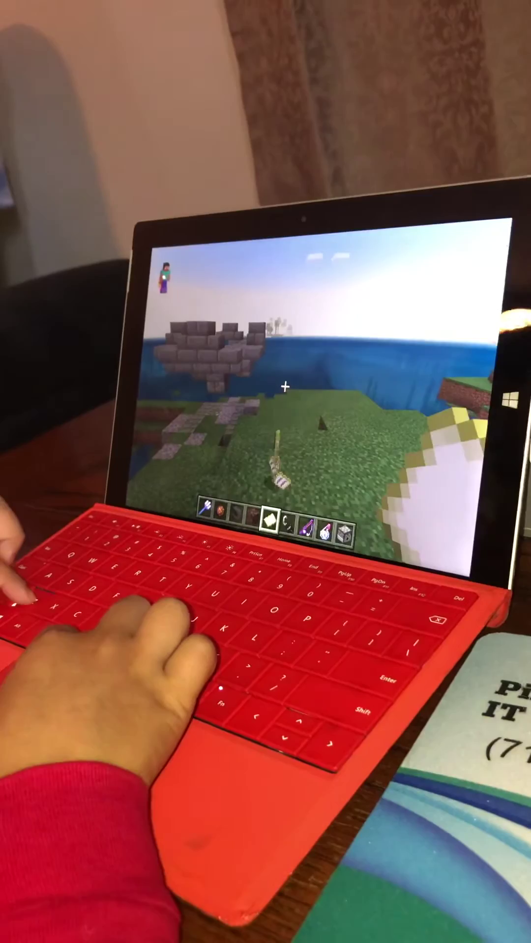
{"action": "key", "text": "e"}
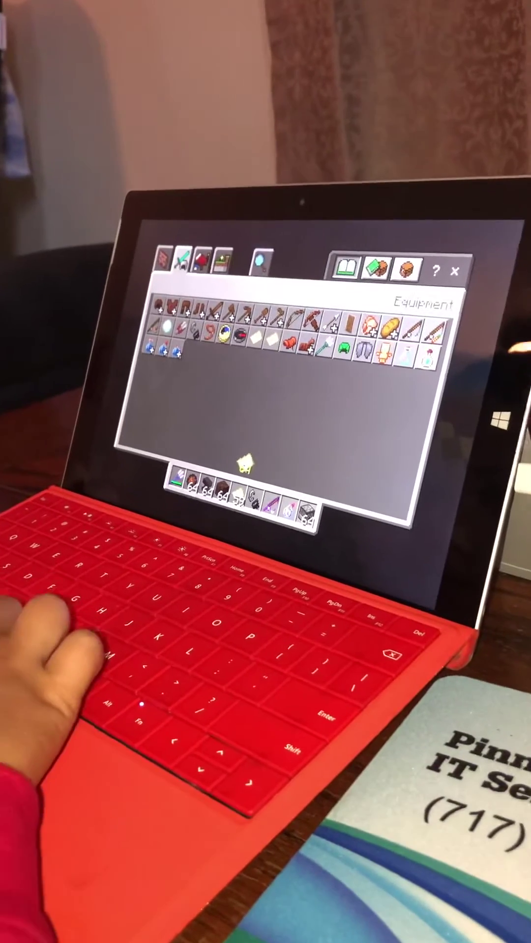
{"action": "left_click", "coordinate": [246, 482]}
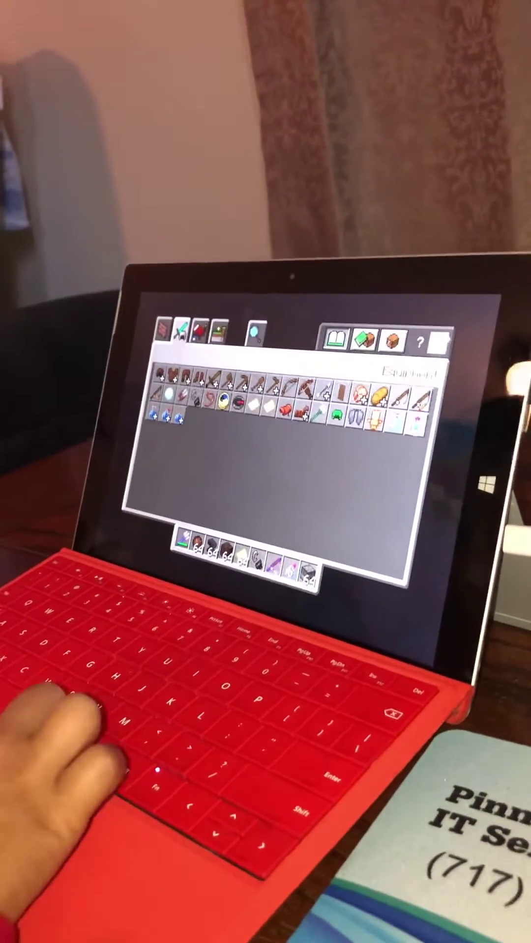
{"action": "key", "text": "e"}
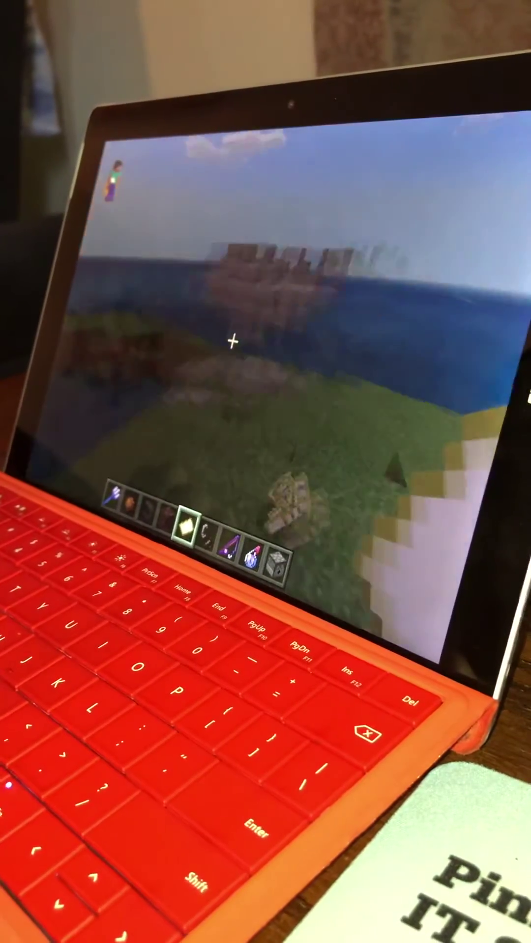
- Reopen the creative inventory and view the Nature and Construction categories
{"action": "key", "text": "e"}
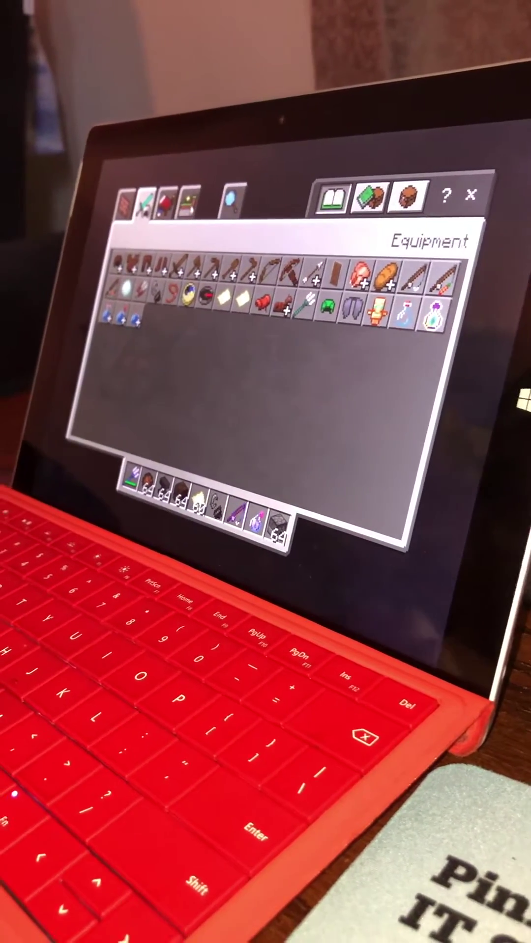
{"action": "left_click", "coordinate": [183, 195]}
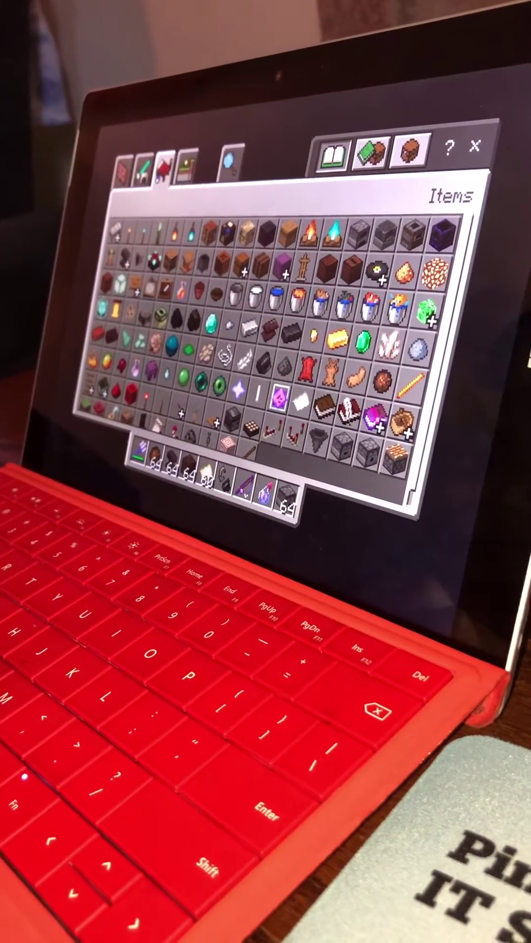
{"action": "left_click", "coordinate": [129, 178]}
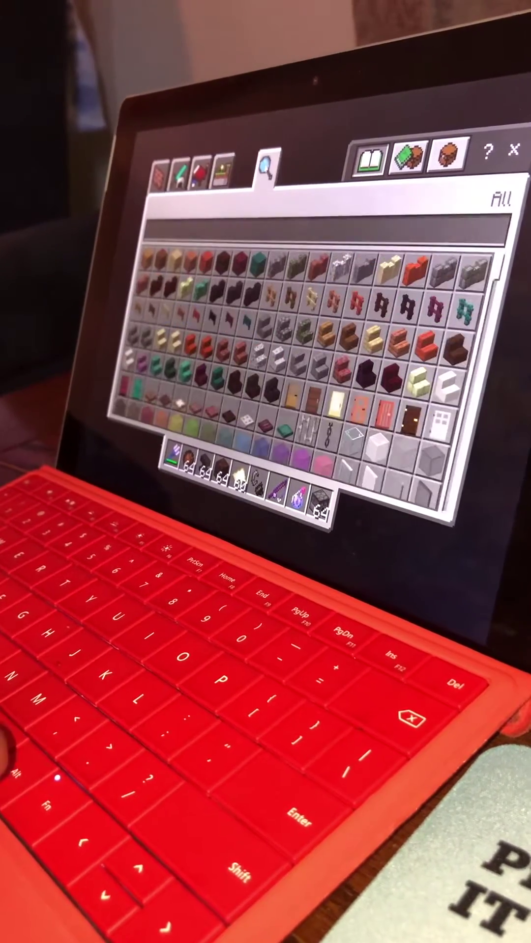
{"action": "scroll", "coordinate": [309, 347], "scroll_direction": "down", "scroll_amount": 5}
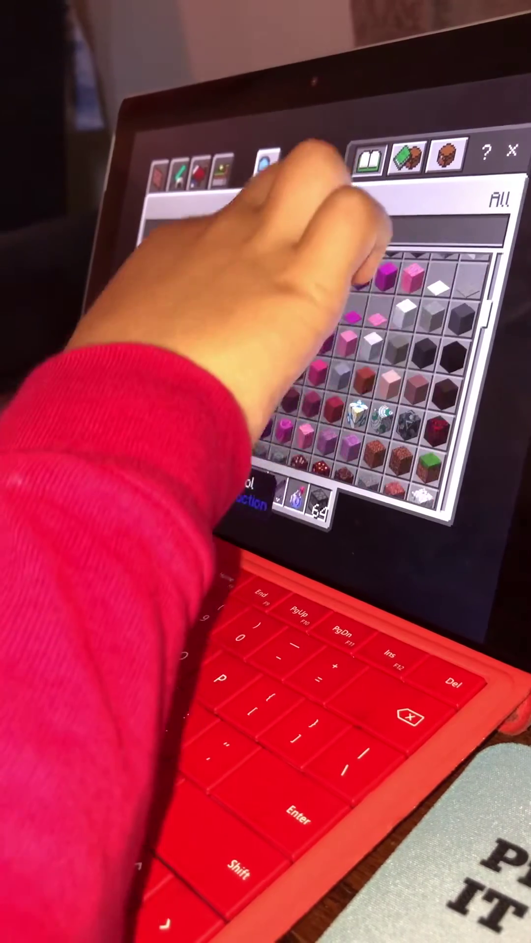
{"action": "scroll", "coordinate": [332, 331], "scroll_direction": "down", "scroll_amount": 5}
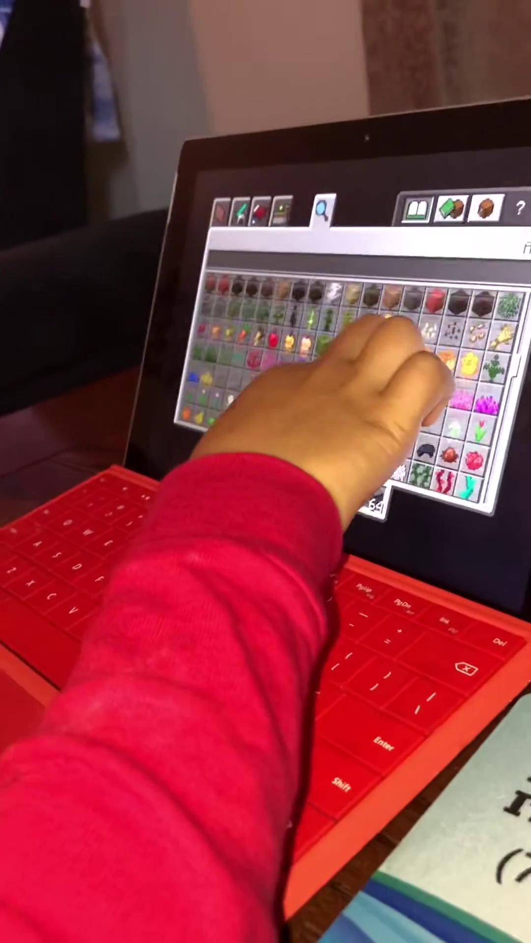
{"action": "scroll", "coordinate": [368, 333], "scroll_direction": "down", "scroll_amount": 5}
{"action": "scroll", "coordinate": [369, 332], "scroll_direction": "down", "scroll_amount": 3}
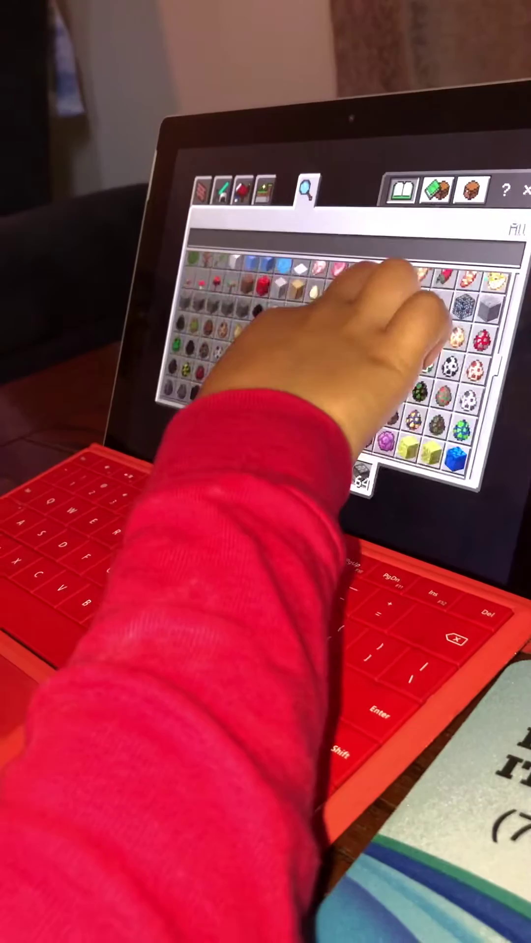
{"action": "scroll", "coordinate": [369, 332], "scroll_direction": "down", "scroll_amount": 5}
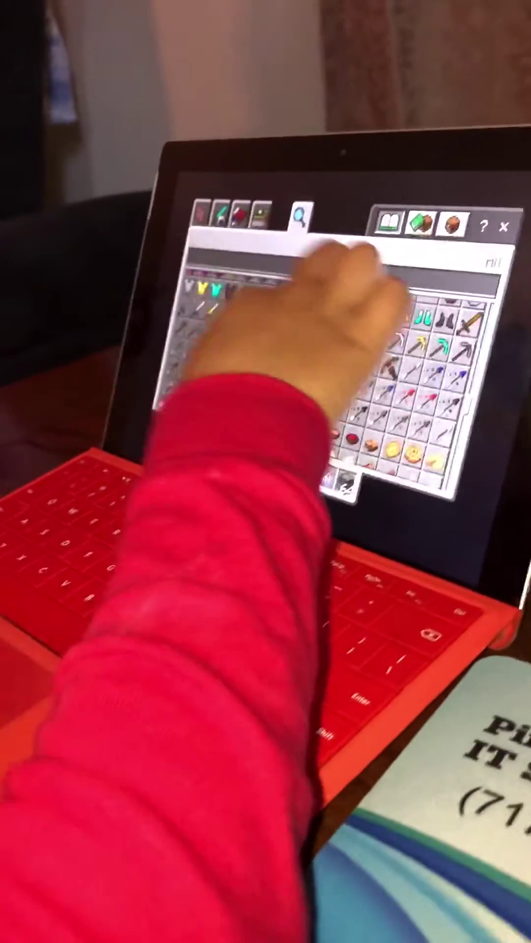
- Check the Golden Hoe, Saddle, potion, Fire Protection III book and firework tooltips, view Items, then close the inventory
{"action": "left_click", "coordinate": [317, 390]}
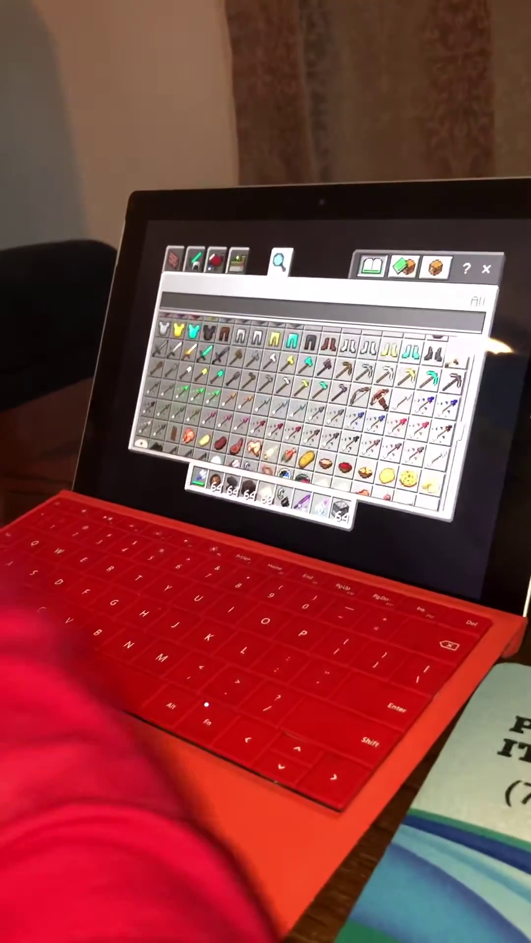
{"action": "scroll", "coordinate": [332, 383], "scroll_direction": "down", "scroll_amount": 5}
{"action": "scroll", "coordinate": [331, 353], "scroll_direction": "down", "scroll_amount": 5}
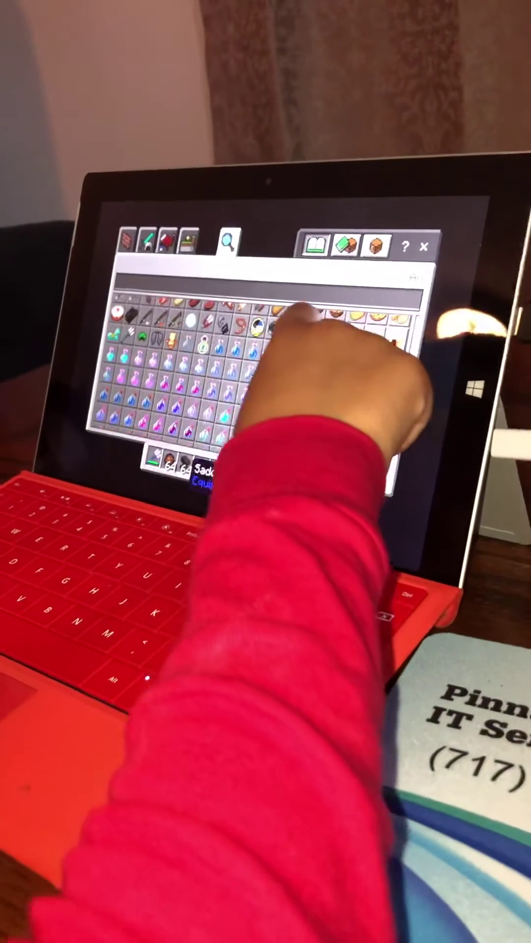
{"action": "left_click", "coordinate": [302, 346]}
{"action": "scroll", "coordinate": [332, 354], "scroll_direction": "down", "scroll_amount": 5}
{"action": "scroll", "coordinate": [347, 332], "scroll_direction": "down", "scroll_amount": 5}
{"action": "left_click", "coordinate": [354, 325]}
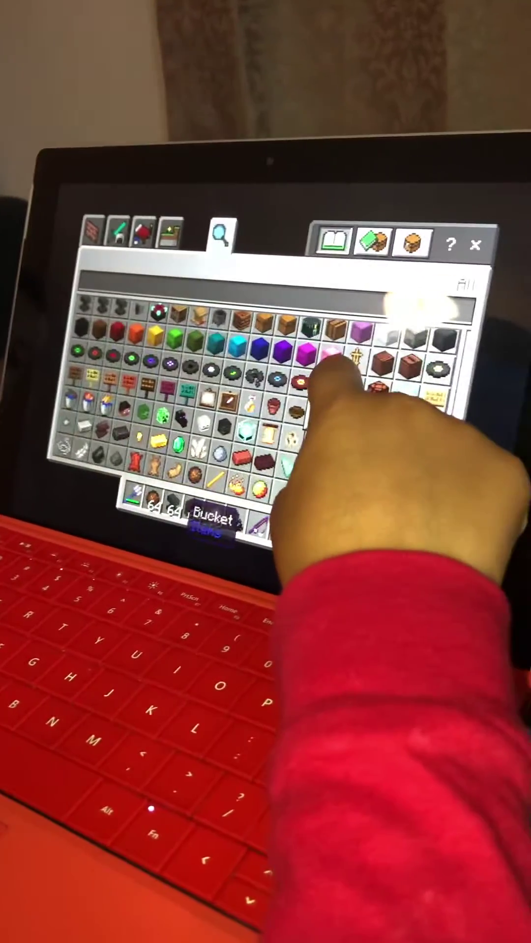
{"action": "scroll", "coordinate": [332, 384], "scroll_direction": "down", "scroll_amount": 4}
{"action": "left_click", "coordinate": [317, 413]}
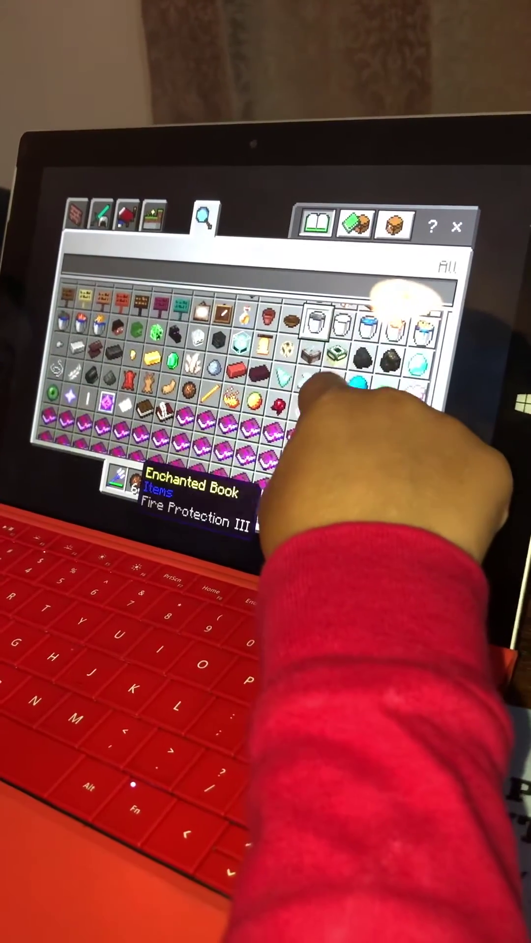
{"action": "scroll", "coordinate": [332, 369], "scroll_direction": "down", "scroll_amount": 4}
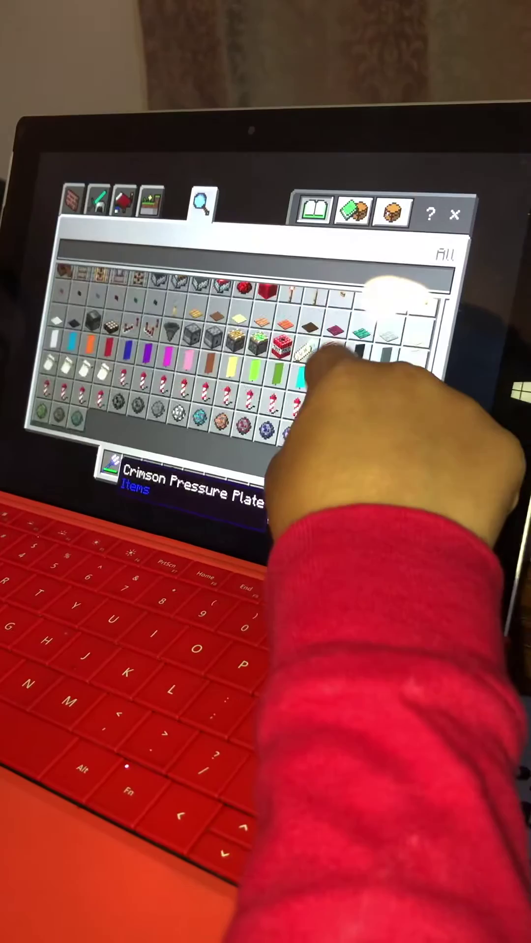
{"action": "scroll", "coordinate": [332, 355], "scroll_direction": "down", "scroll_amount": 3}
{"action": "left_click", "coordinate": [317, 357]}
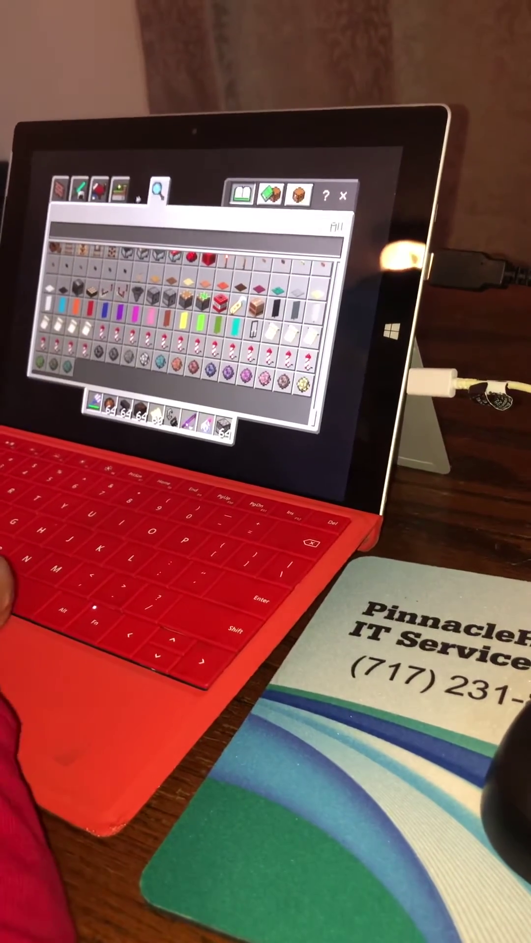
{"action": "scroll", "coordinate": [185, 317], "scroll_direction": "down", "scroll_amount": 5}
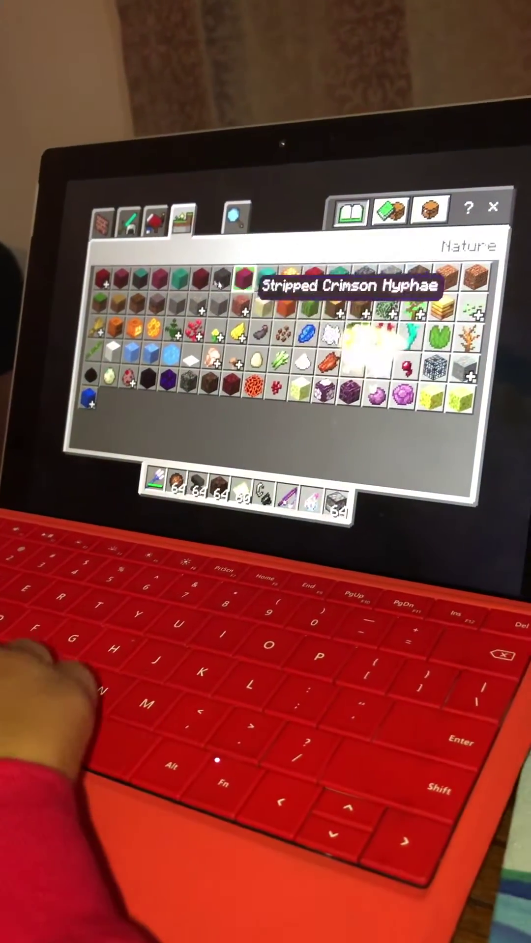
{"action": "key", "text": "Tab"}
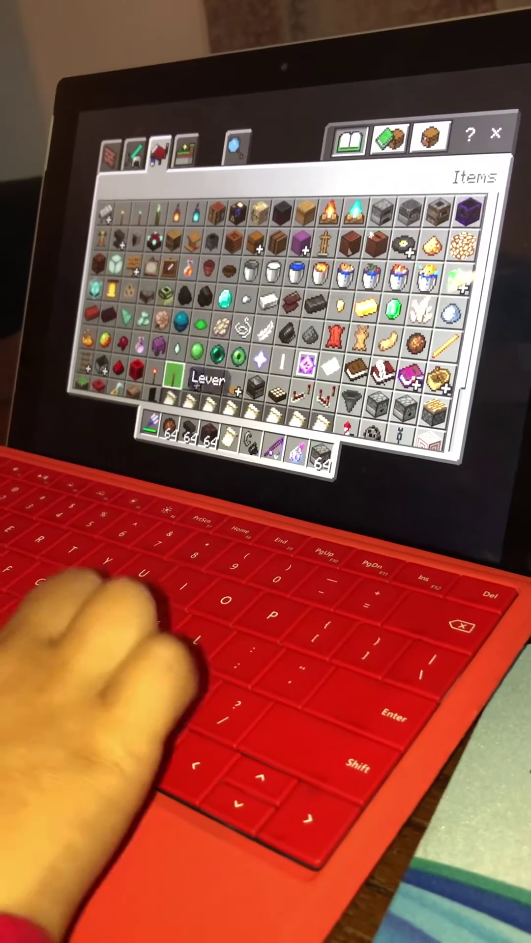
{"action": "key", "text": "e"}
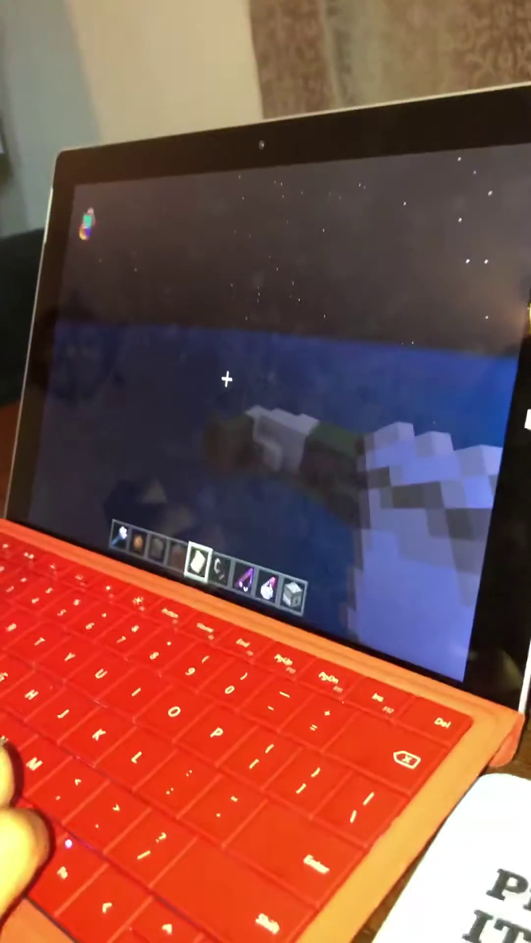
- Walk toward the leafy trees and set the grass patch ahead on fire
{"action": "key", "text": "w"}
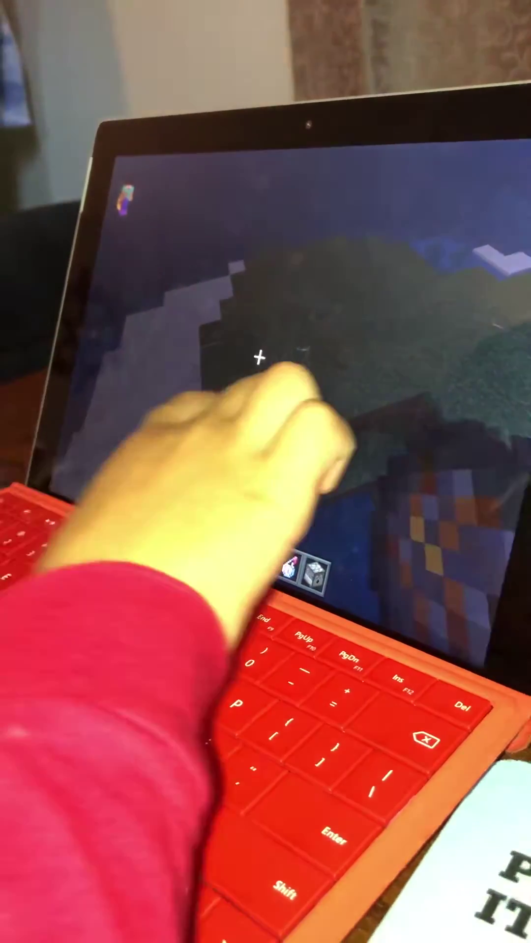
{"action": "left_click", "coordinate": [296, 383]}
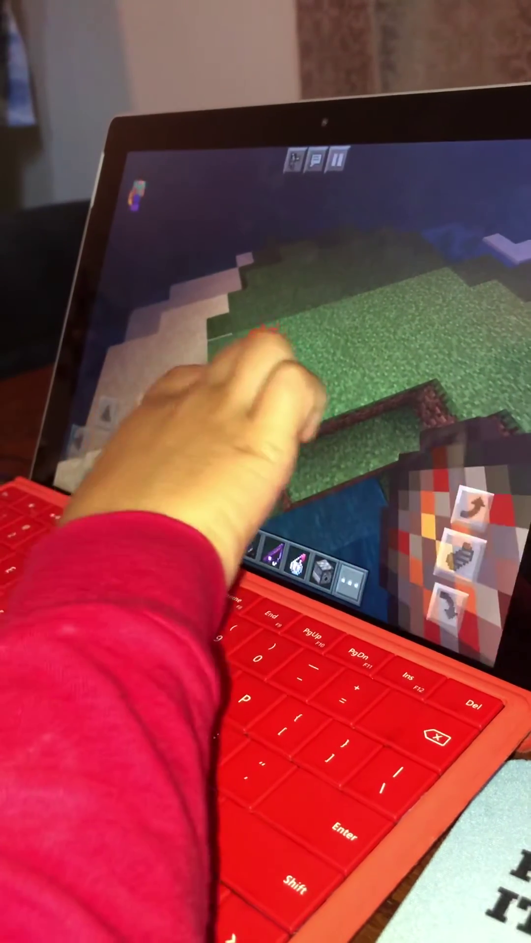
{"action": "left_click", "coordinate": [258, 346]}
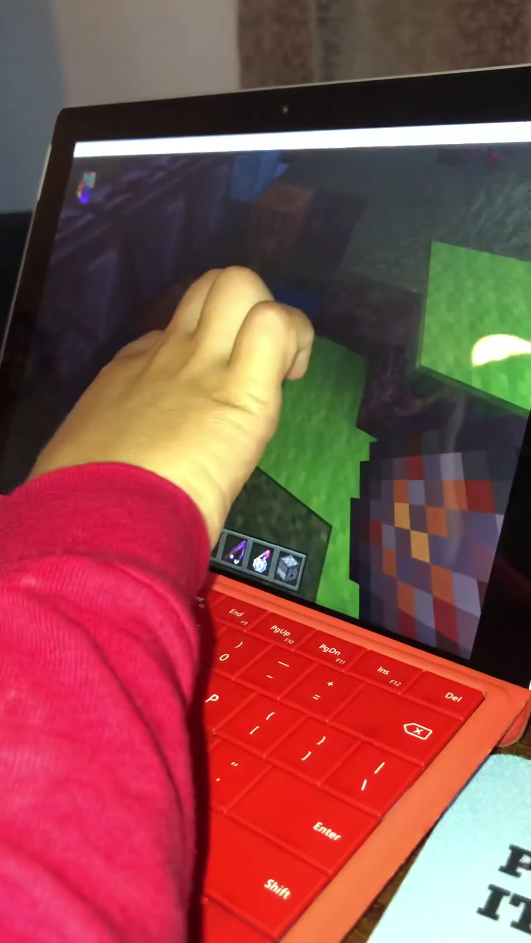
- Switch to touch controls while standing beside the pumpkin farm plot
{"action": "left_click", "coordinate": [265, 325]}
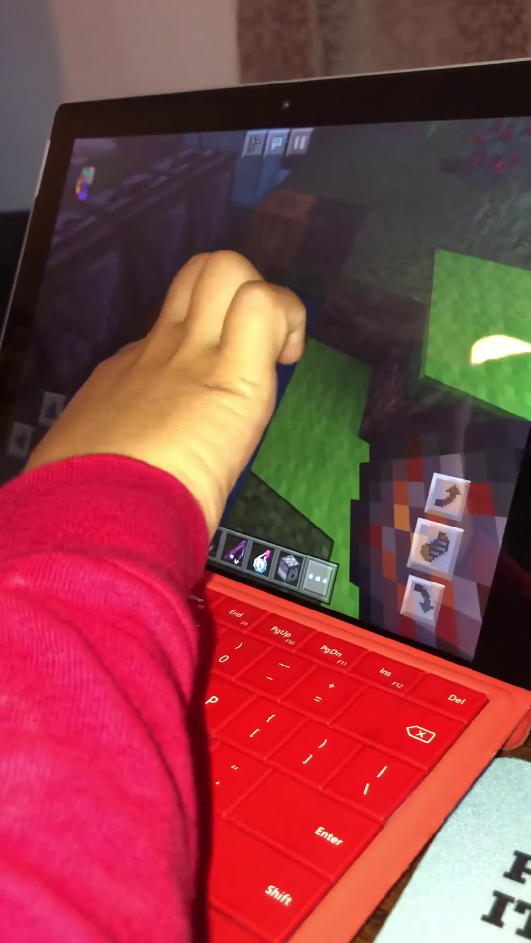